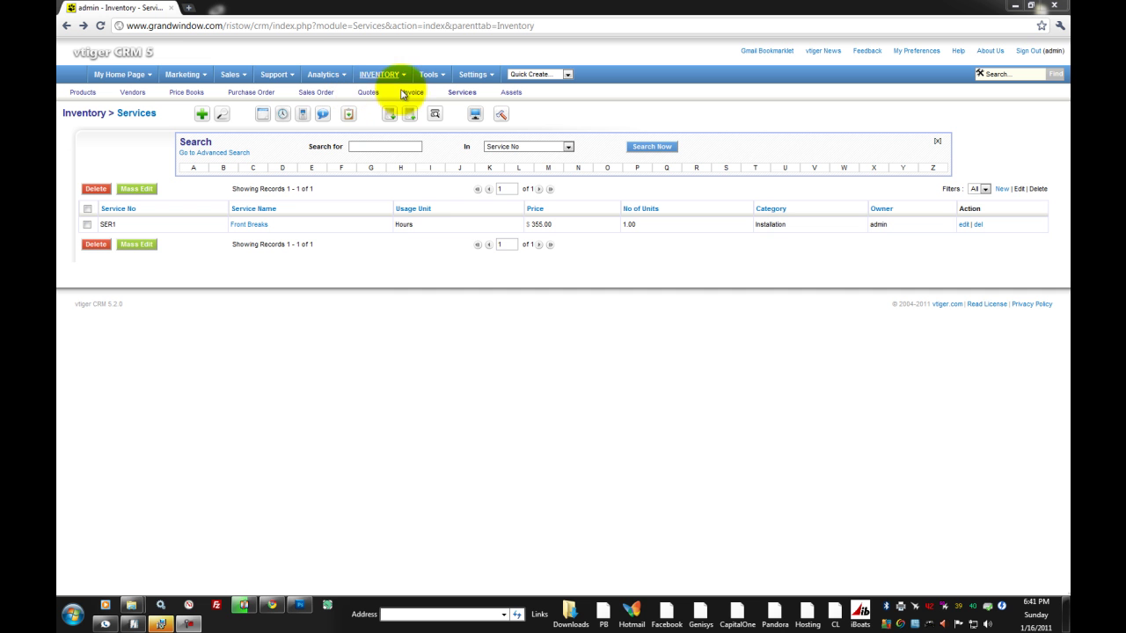
# - Tick the SER1 Front Breaks row in the Services list and follow its name link
pyautogui.moveTo(399, 81)
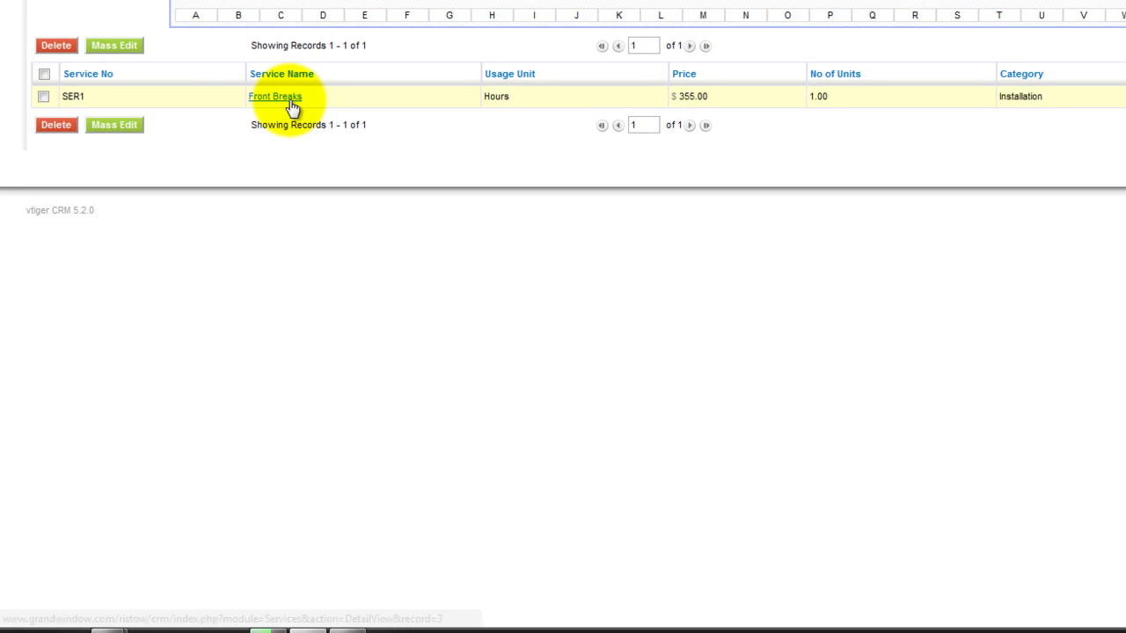
pyautogui.click(45, 84)
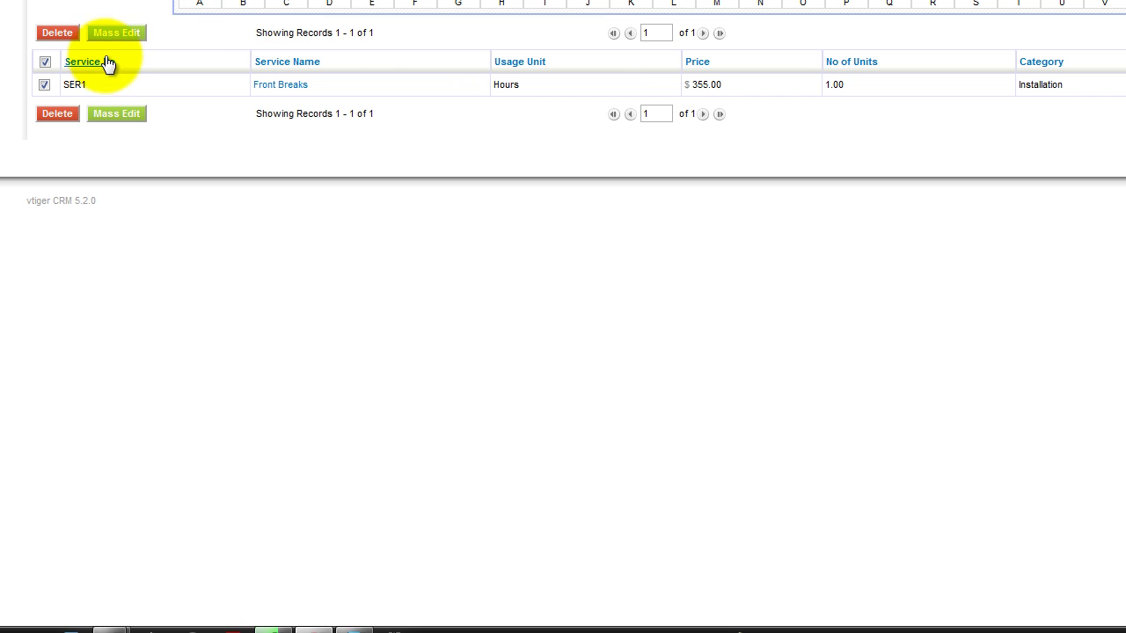
pyautogui.click(260, 88)
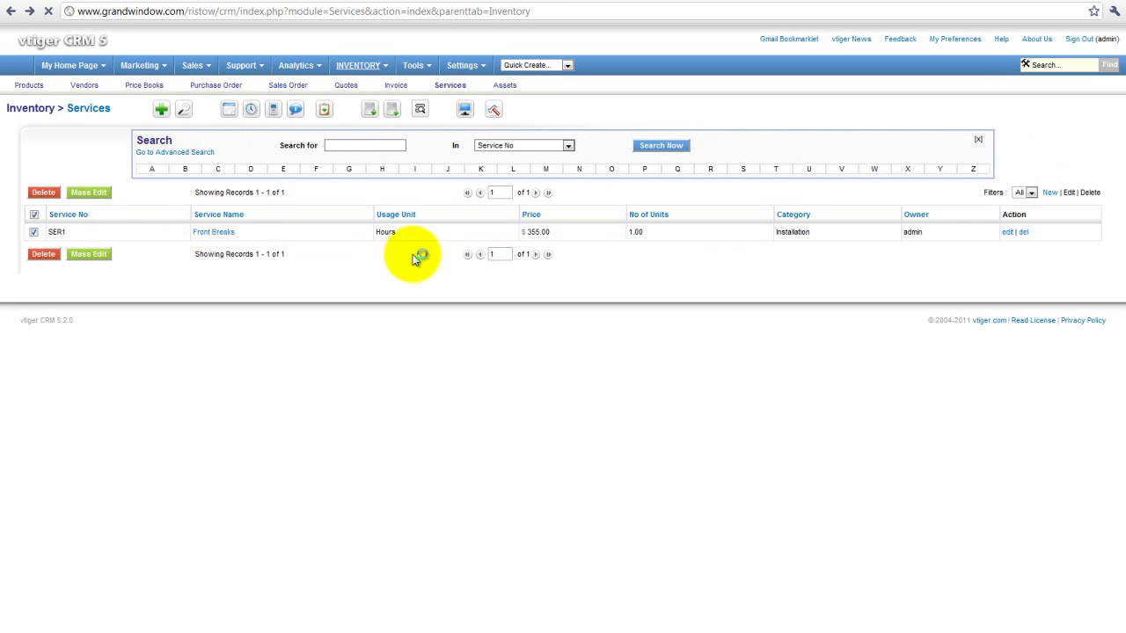
# - Open the Front Breaks detail view and highlight 'SER1' and 'Front Breaks' in its heading
pyautogui.click(209, 233)
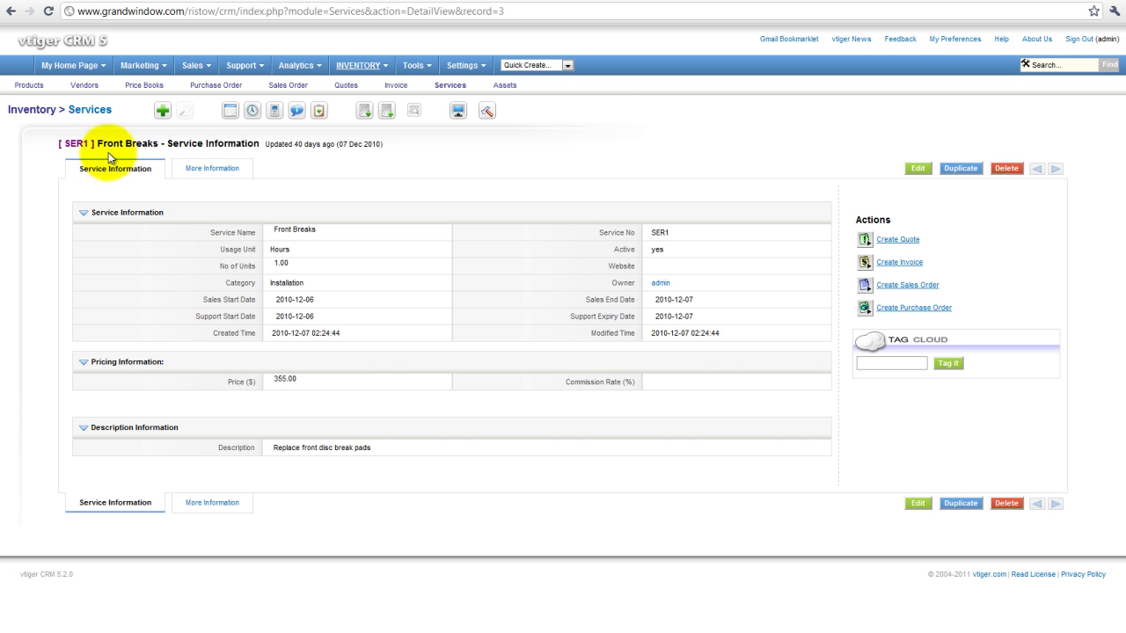
pyautogui.doubleClick(76, 143)
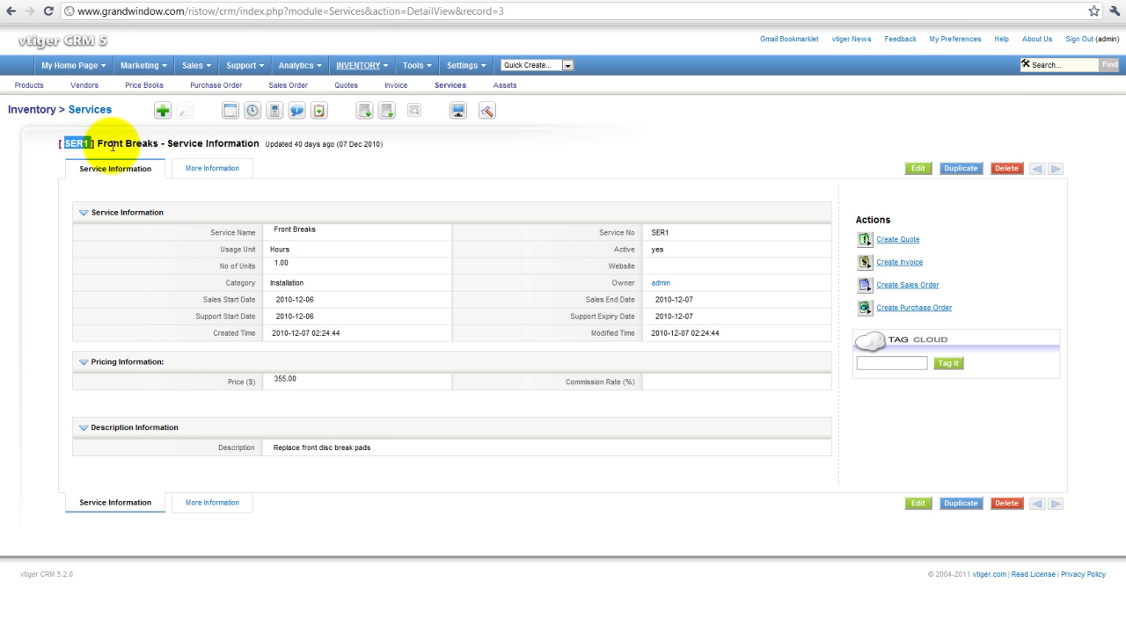
pyautogui.doubleClick(109, 144)
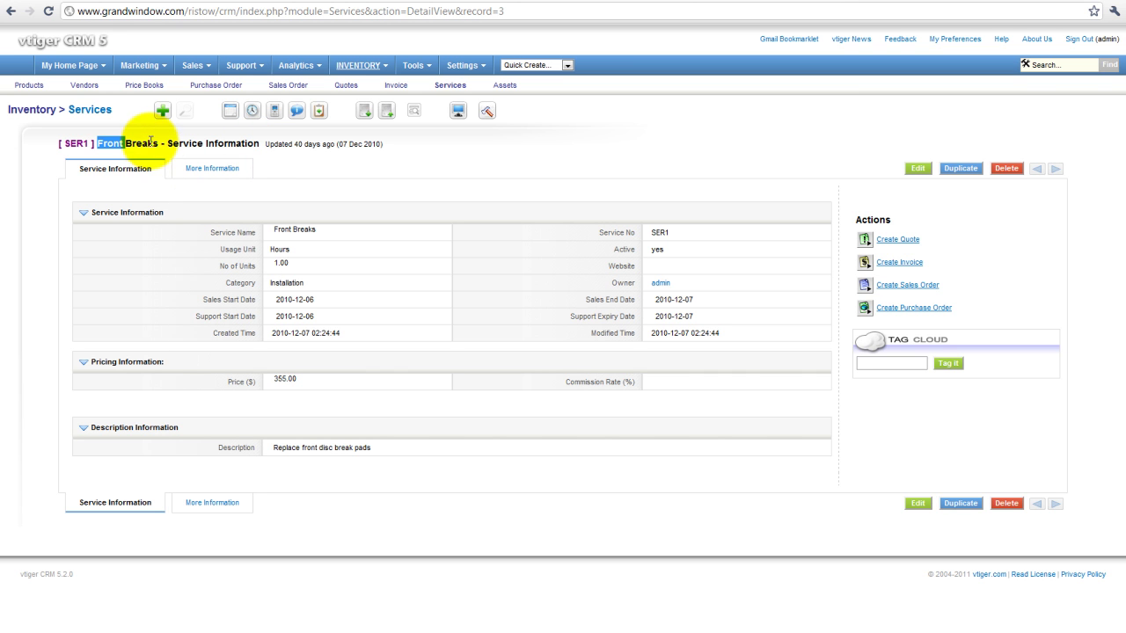
pyautogui.moveTo(99, 144); pyautogui.dragTo(141, 150)
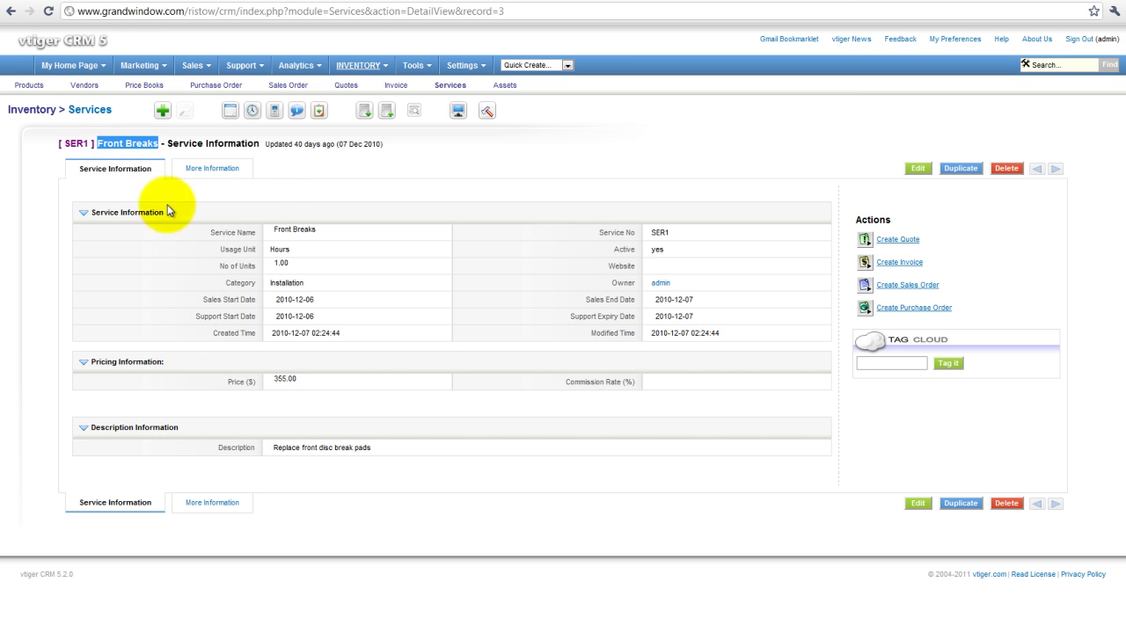
# - Highlight the Service Name value 'Front Breaks', then clear the selection
pyautogui.click(275, 231)
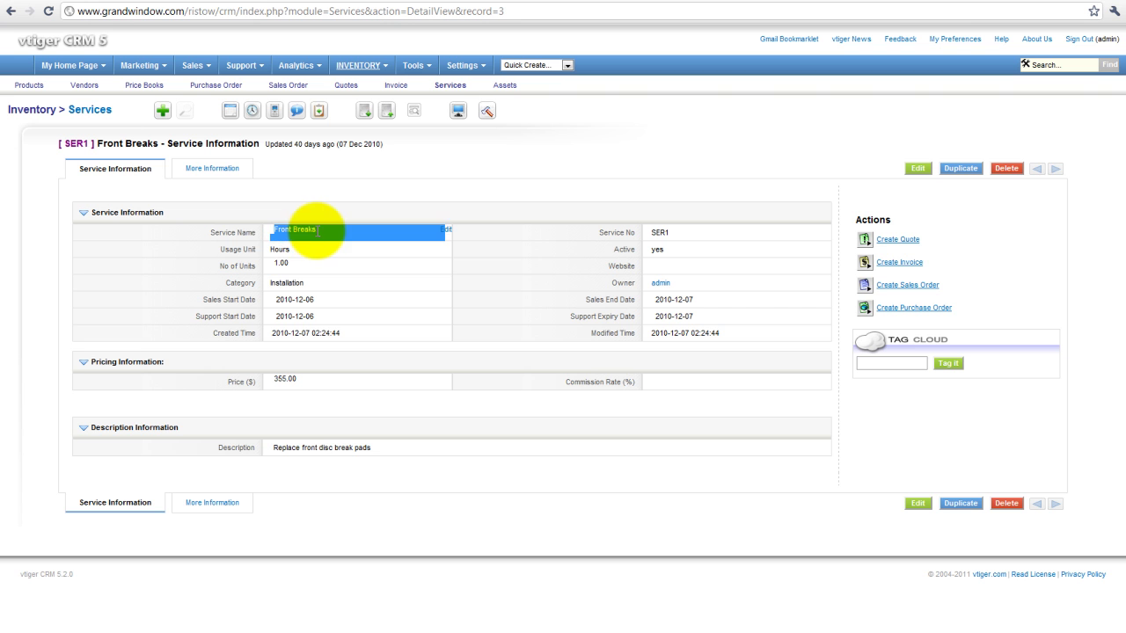
pyautogui.tripleClick(312, 232)
pyautogui.click(304, 252)
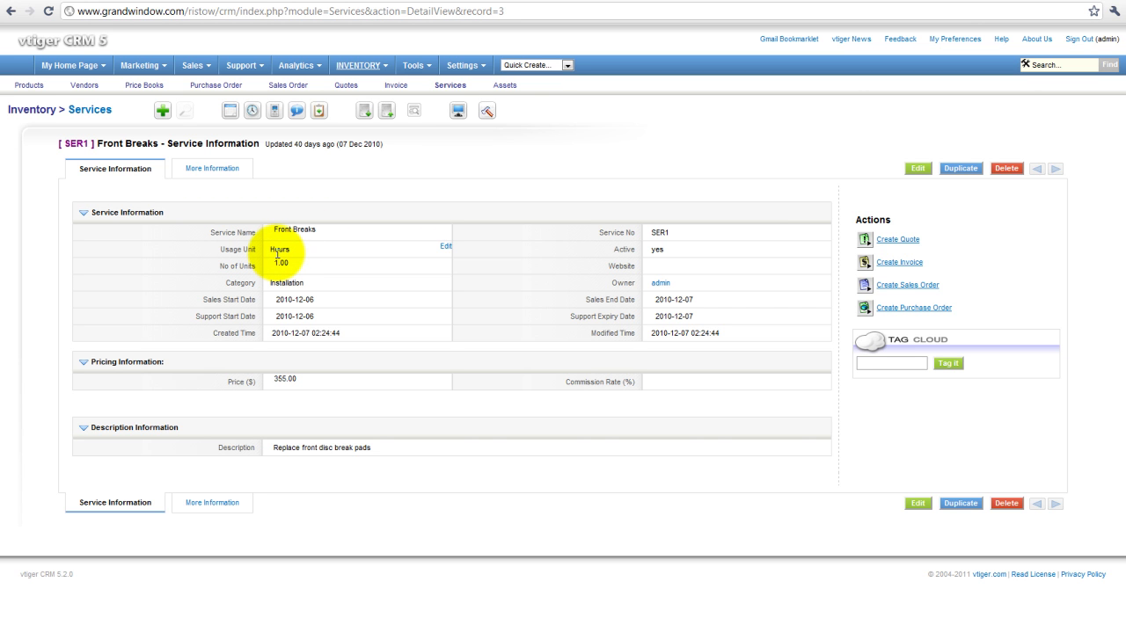
pyautogui.click(278, 251)
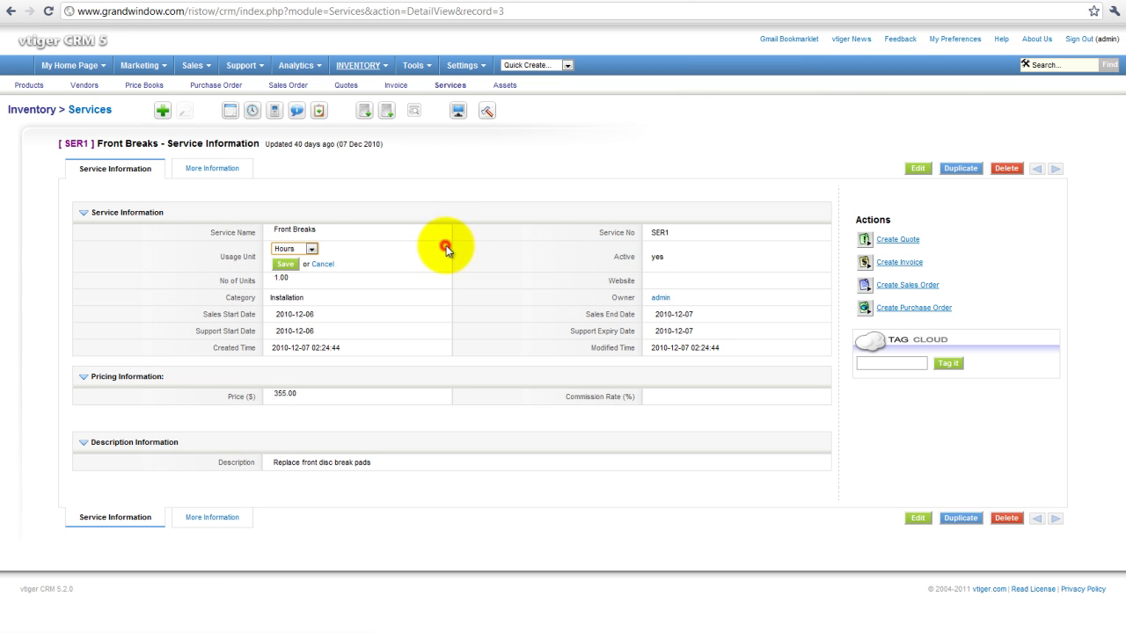
pyautogui.click(308, 249)
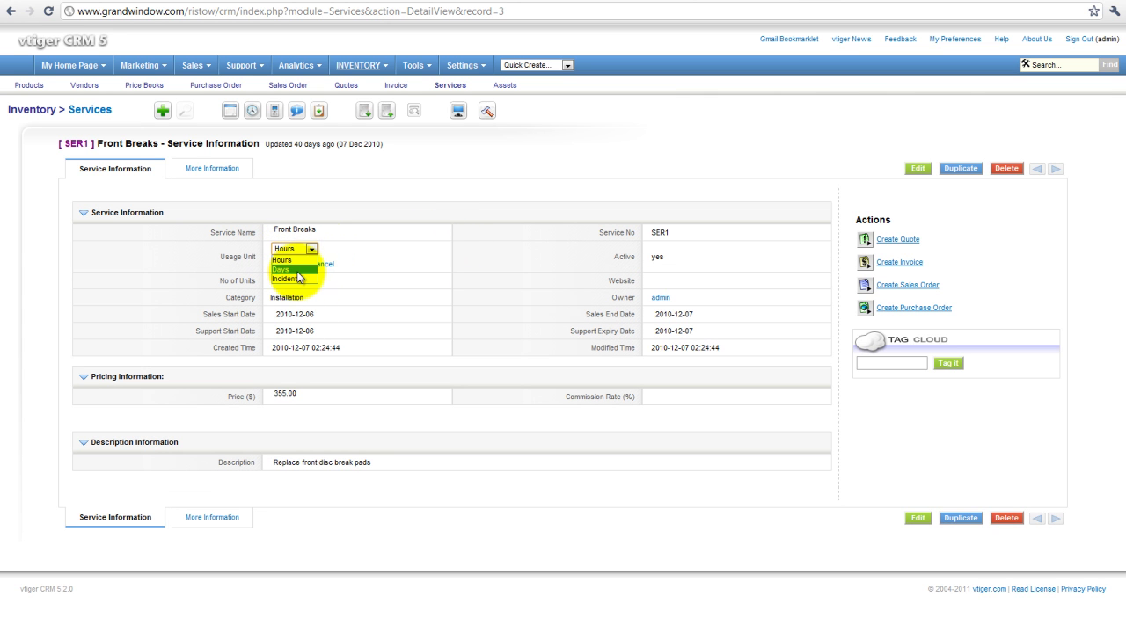
pyautogui.click(215, 273)
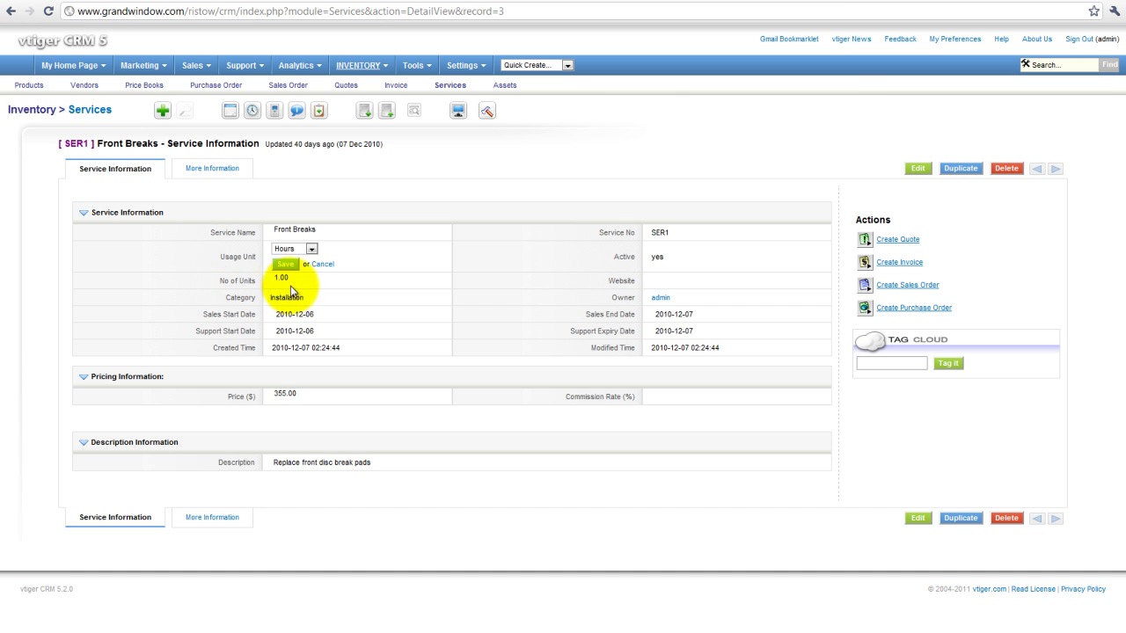
pyautogui.click(321, 264)
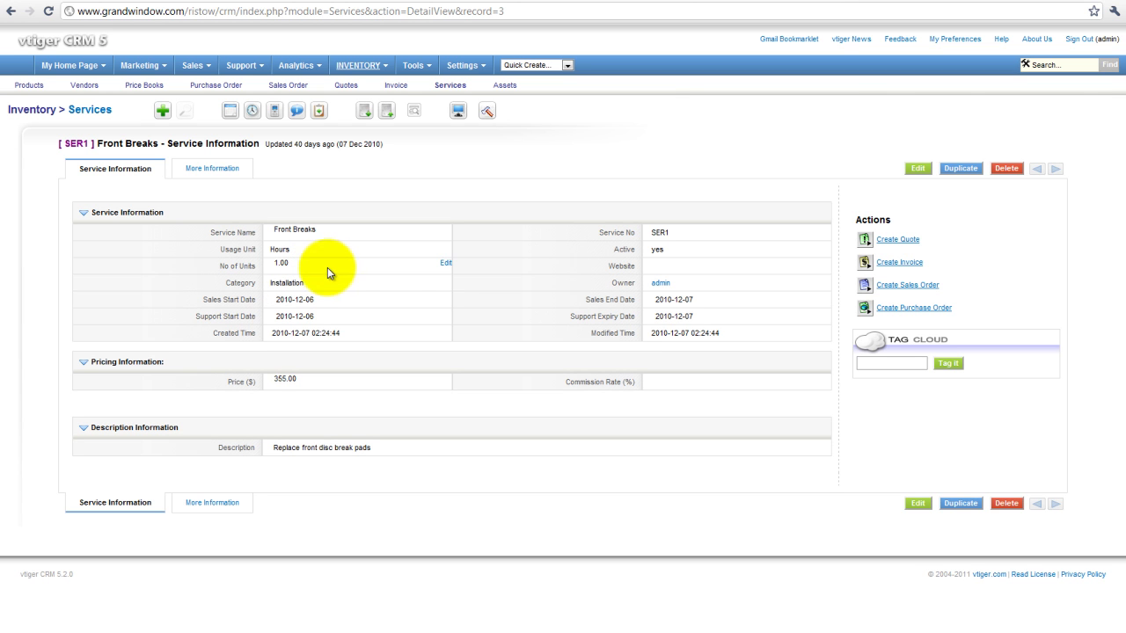
pyautogui.click(446, 263)
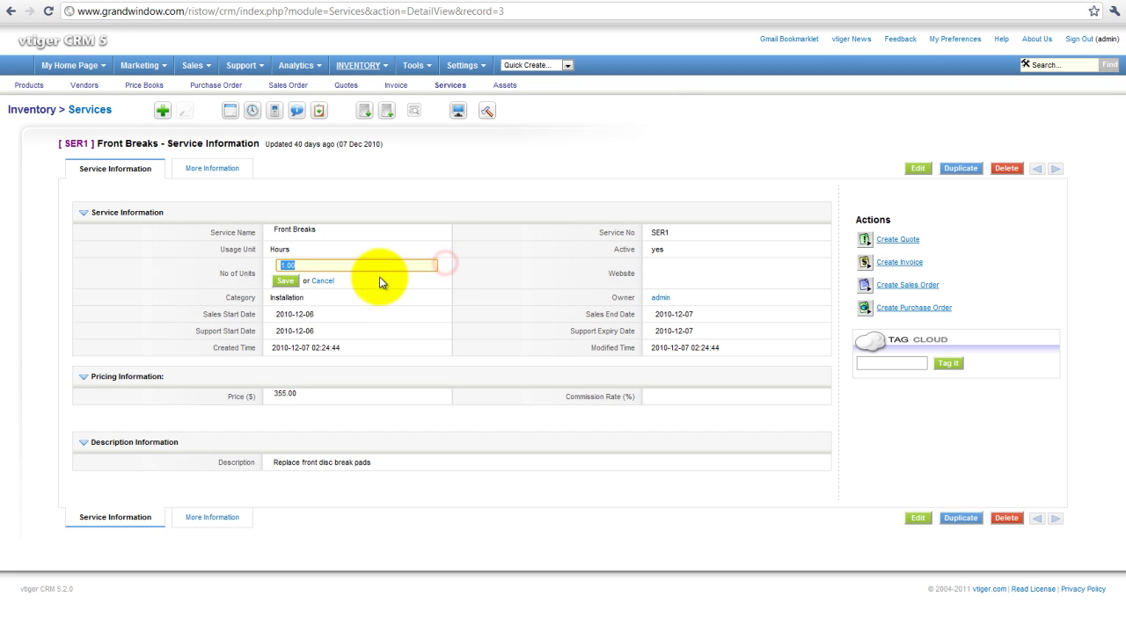
pyautogui.click(321, 281)
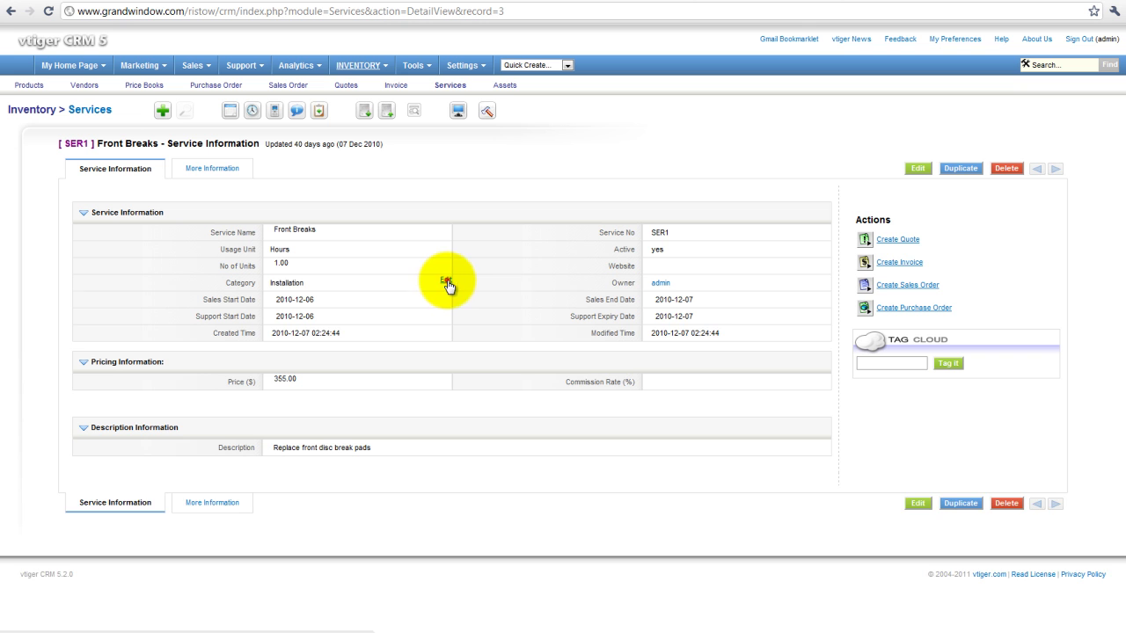
pyautogui.click(444, 281)
pyautogui.click(329, 283)
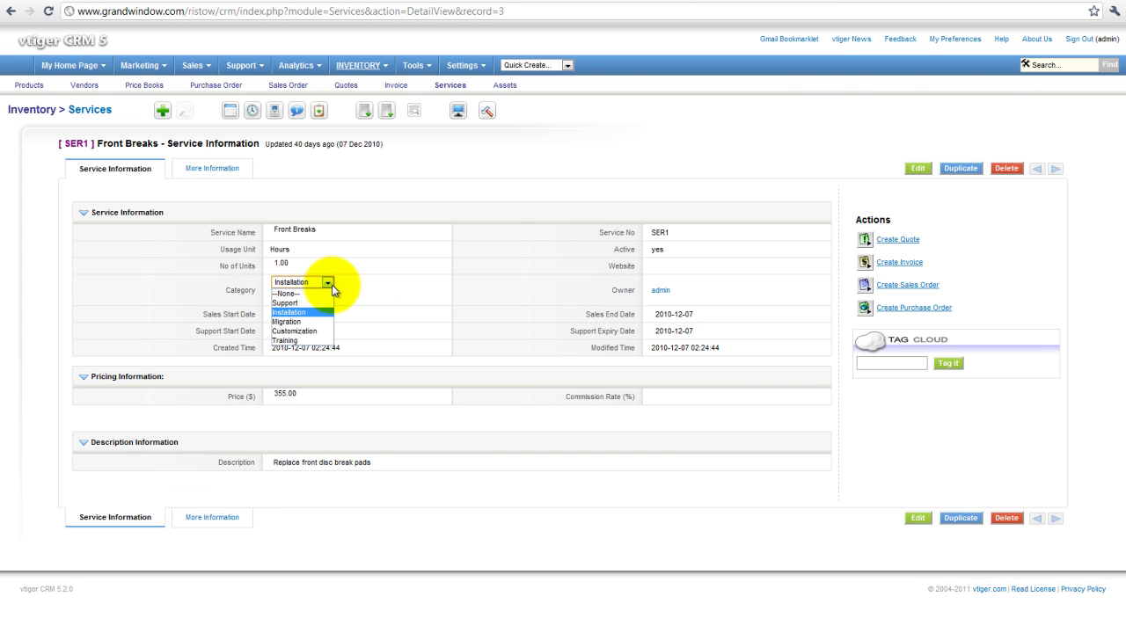
pyautogui.click(331, 285)
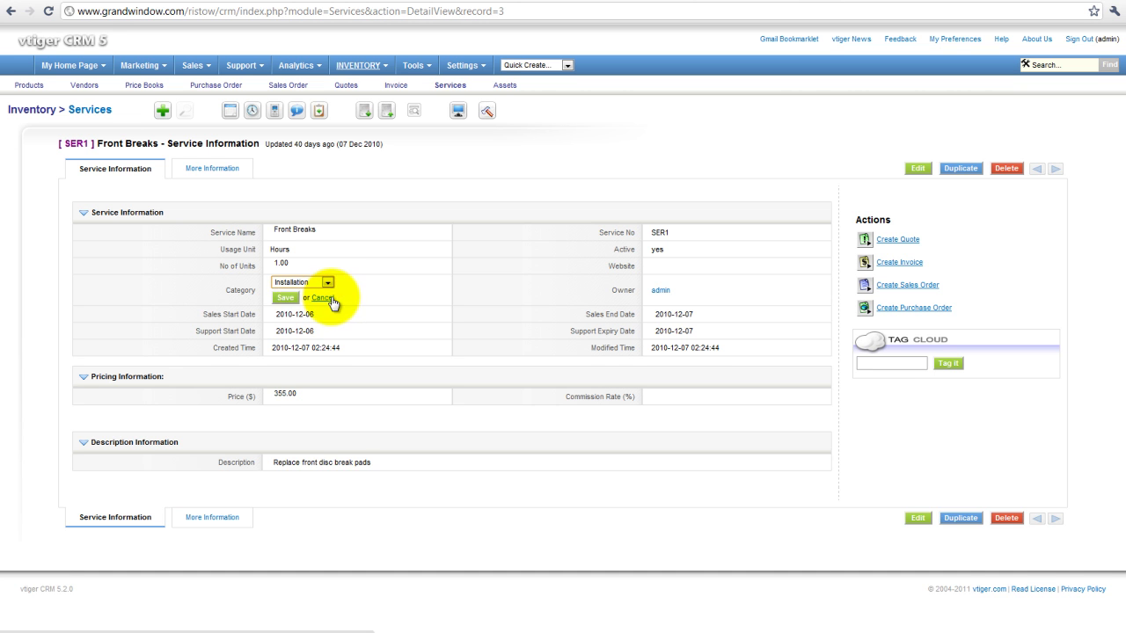
pyautogui.click(334, 297)
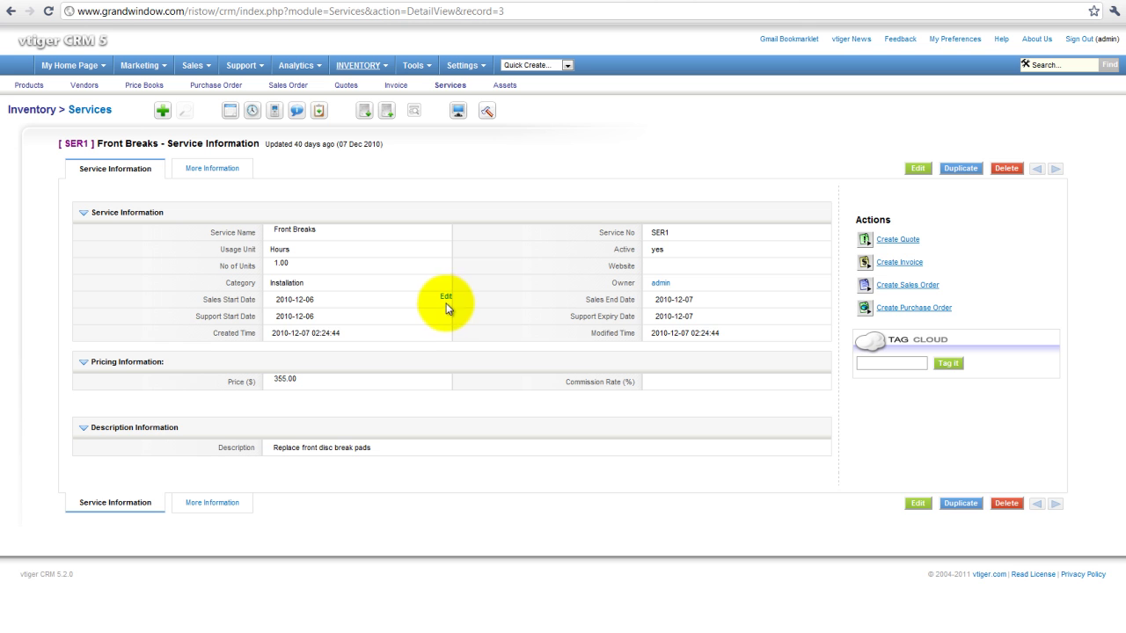
pyautogui.click(447, 299)
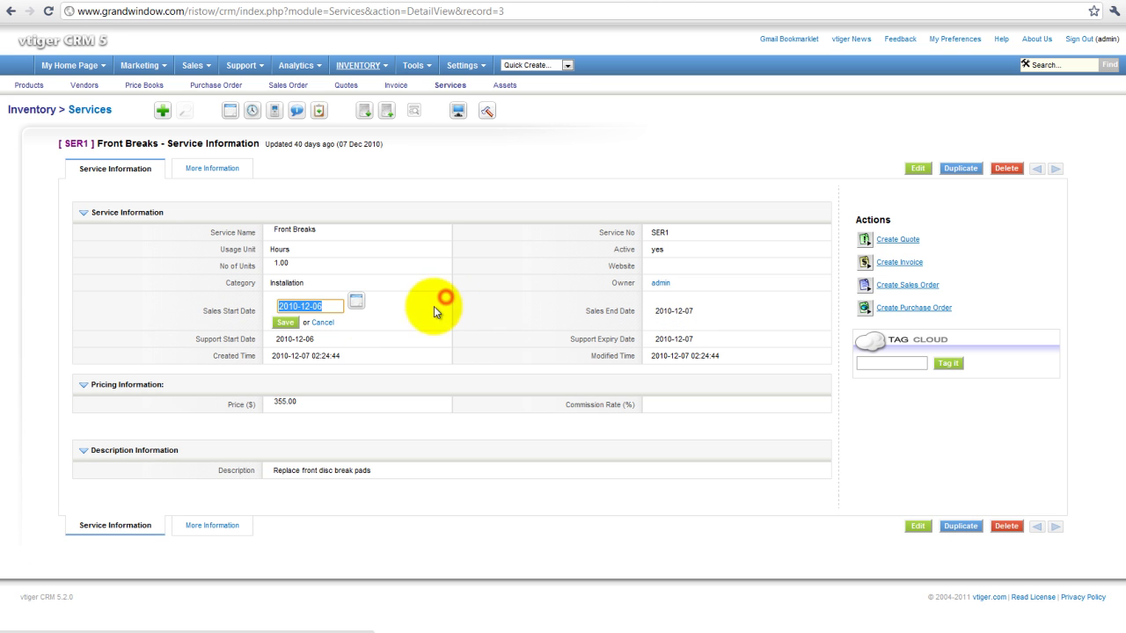
pyautogui.click(331, 325)
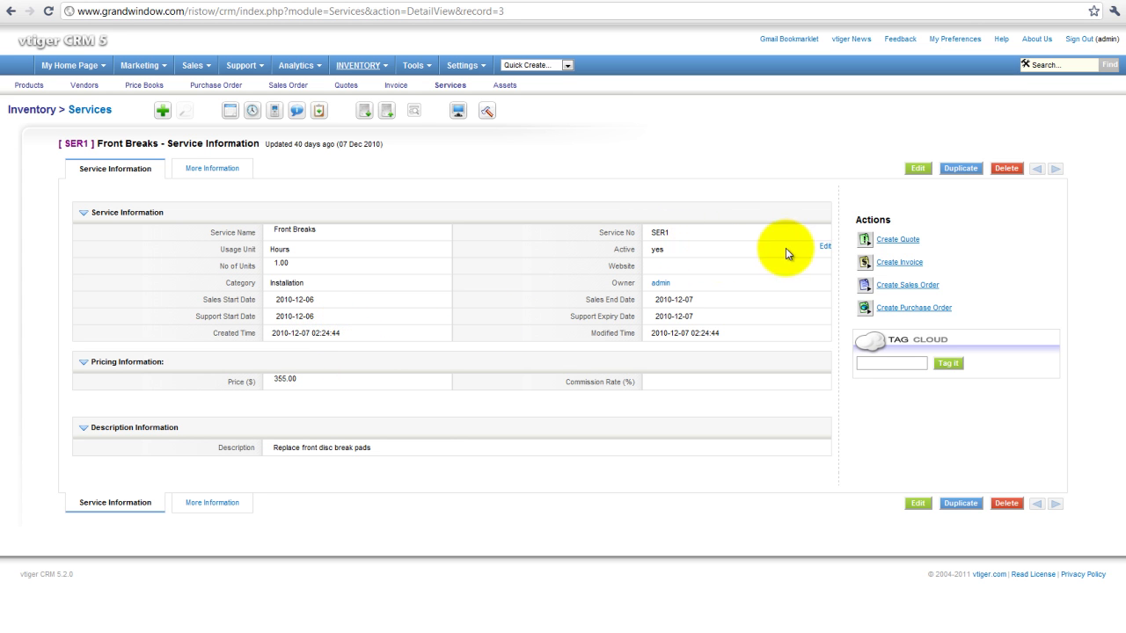
pyautogui.click(823, 247)
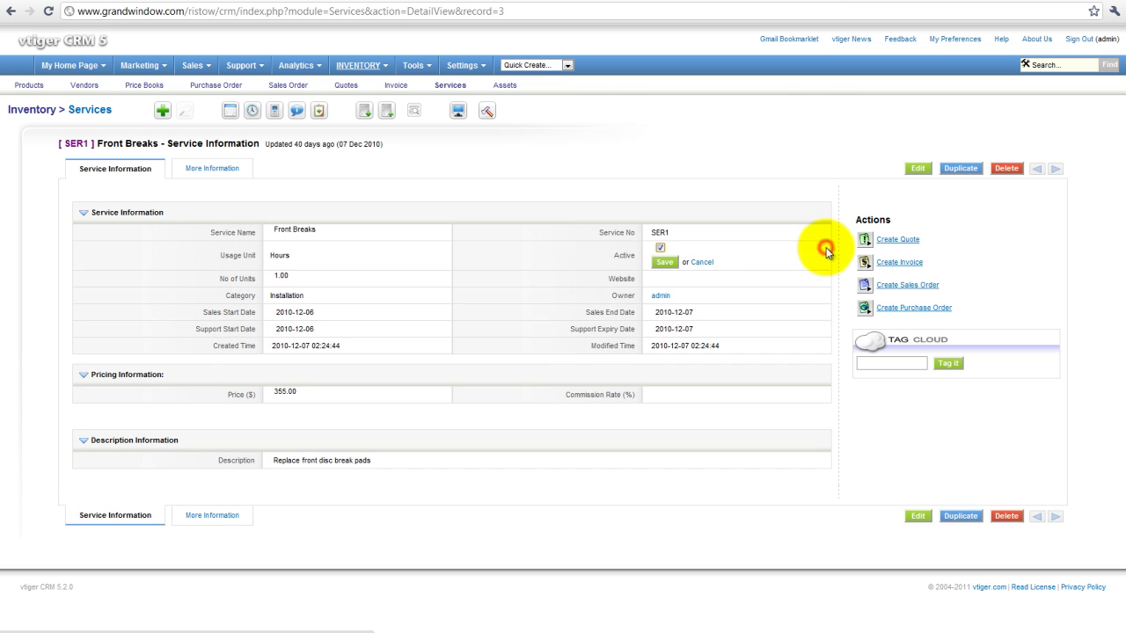
pyautogui.click(701, 266)
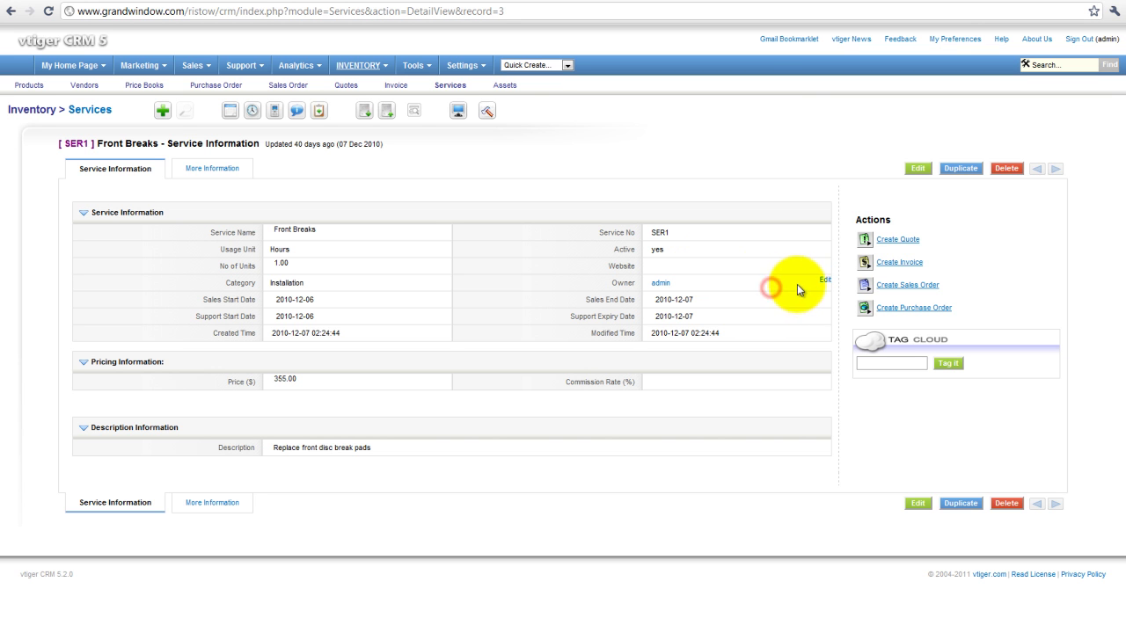
pyautogui.click(820, 279)
pyautogui.click(681, 283)
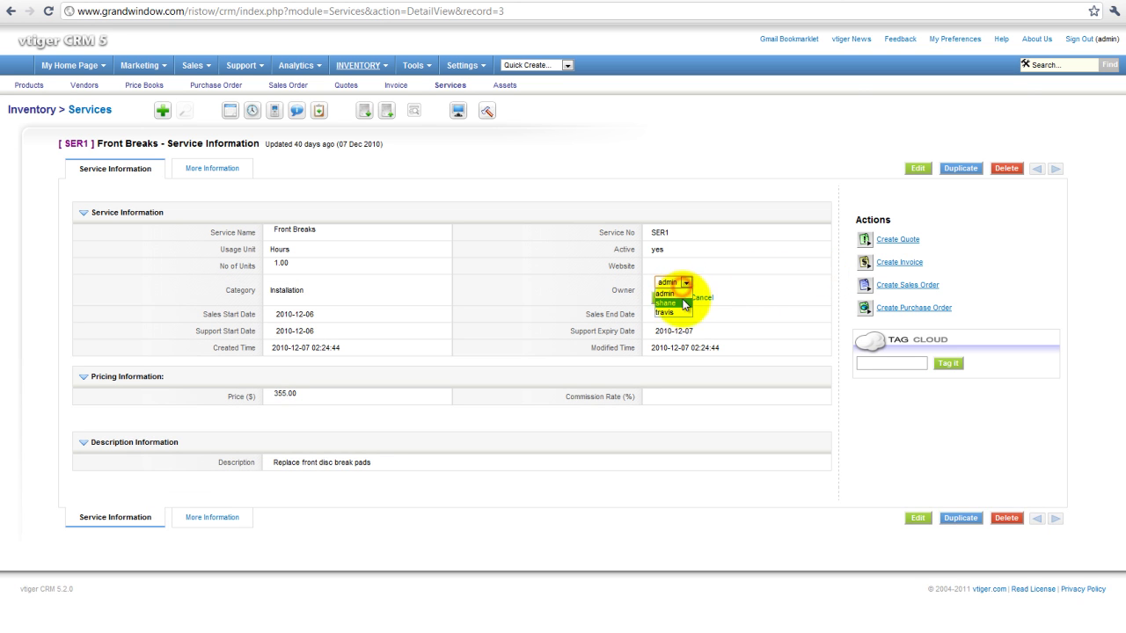
pyautogui.click(723, 308)
pyautogui.click(704, 298)
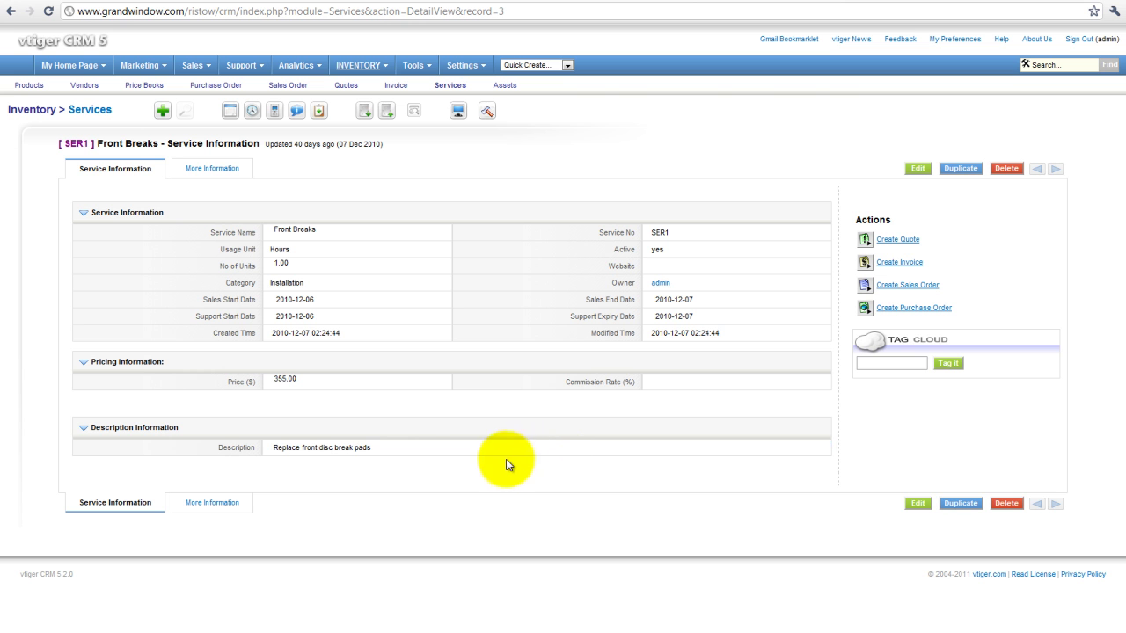
pyautogui.tripleClick(307, 387)
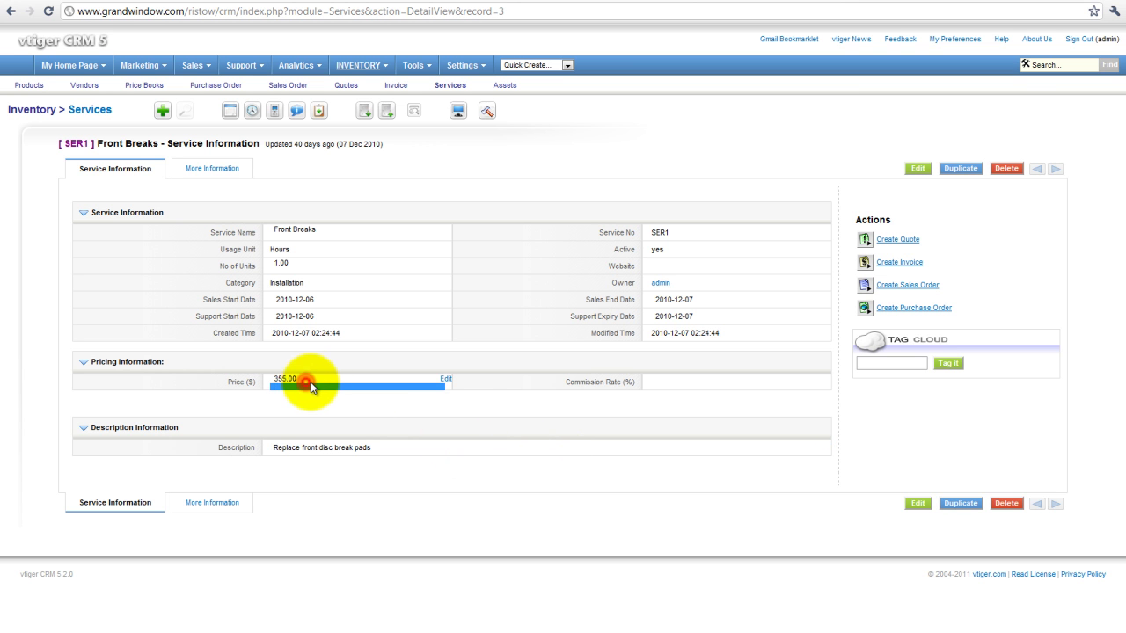
pyautogui.click(447, 380)
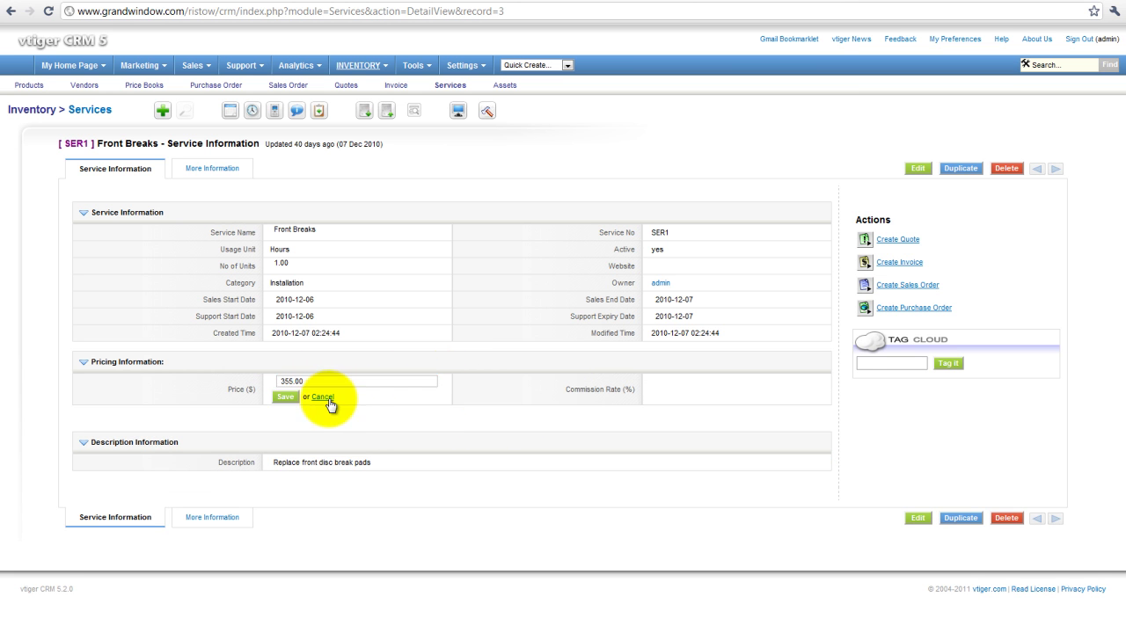
pyautogui.click(285, 397)
pyautogui.moveTo(323, 440)
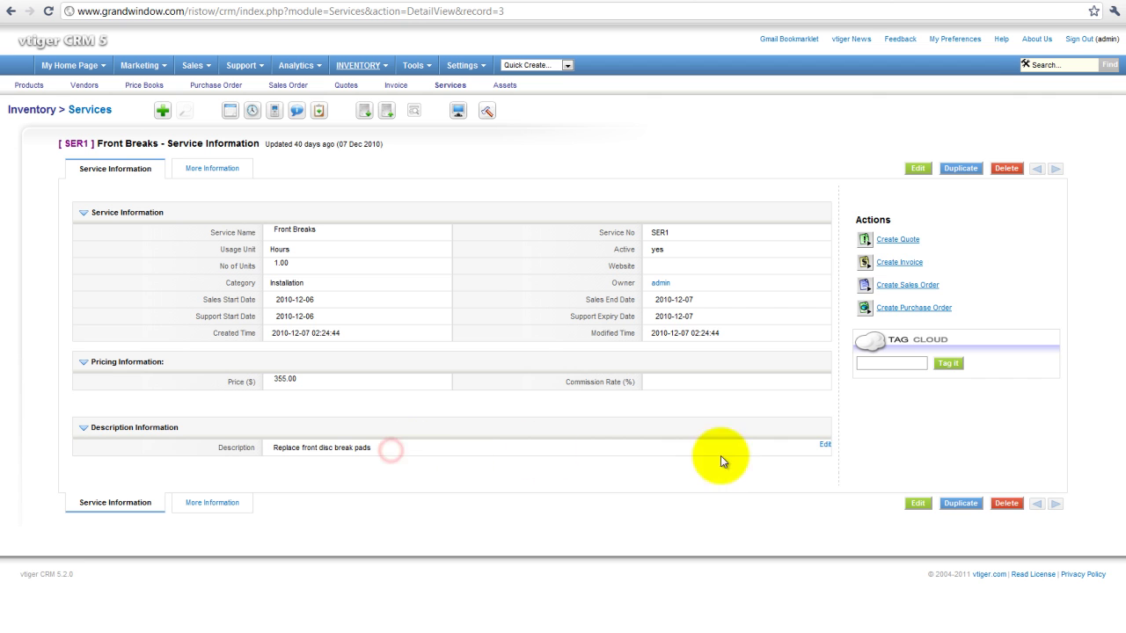
pyautogui.click(825, 445)
pyautogui.tripleClick(478, 475)
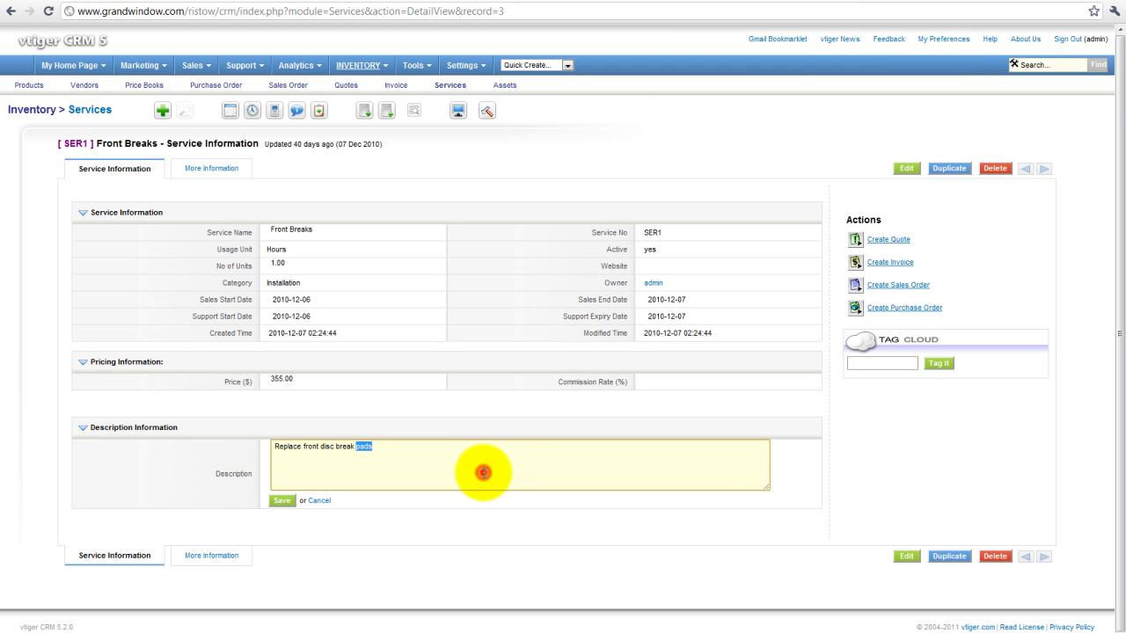
pyautogui.click(322, 502)
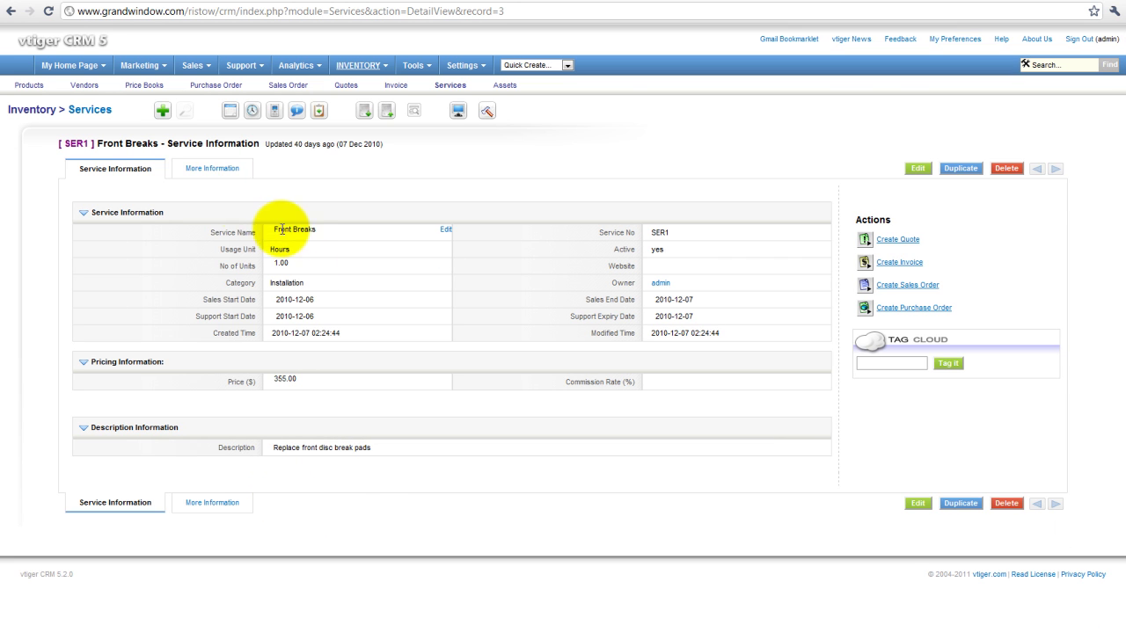
pyautogui.moveTo(216, 171)
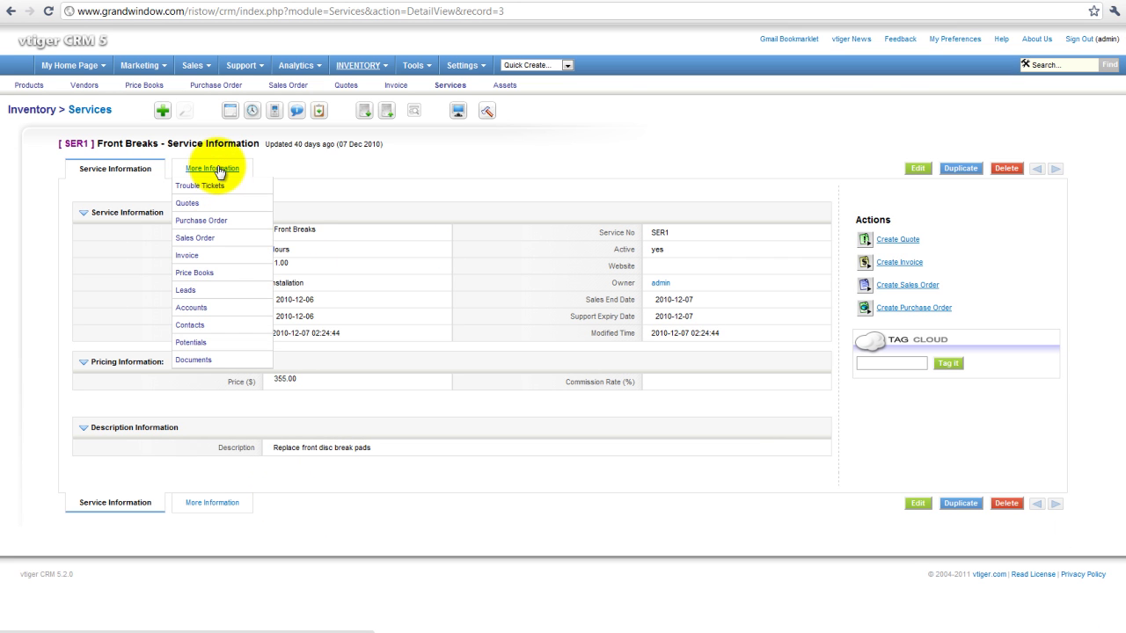
# - Show Front Breaks' related records and highlight the linked invoice INV1 row
pyautogui.click(215, 169)
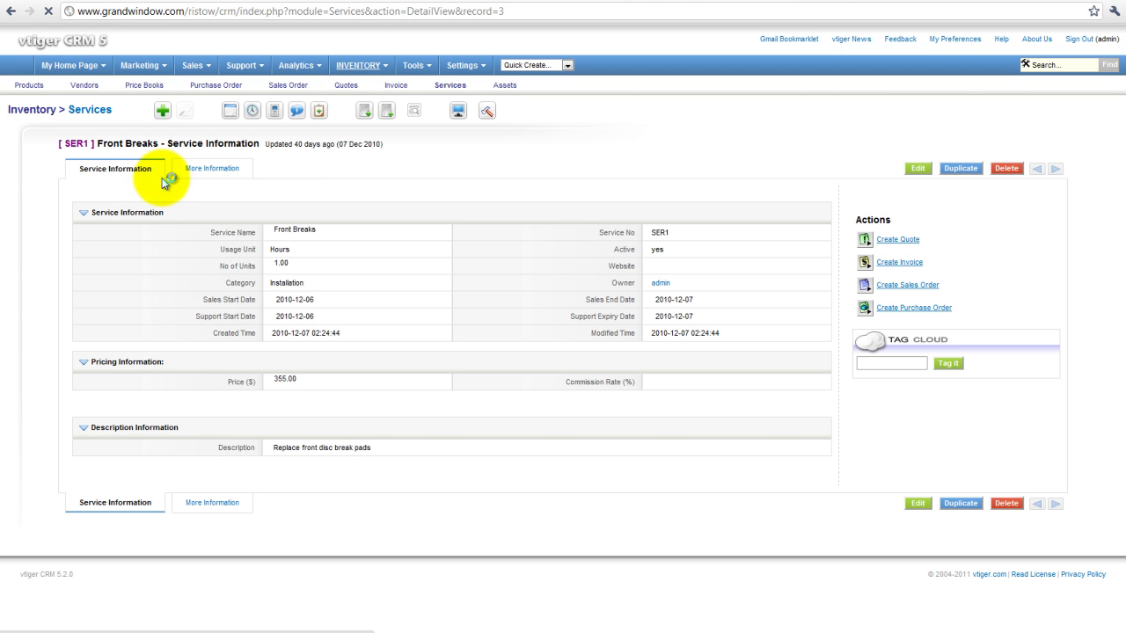
pyautogui.moveTo(201, 182)
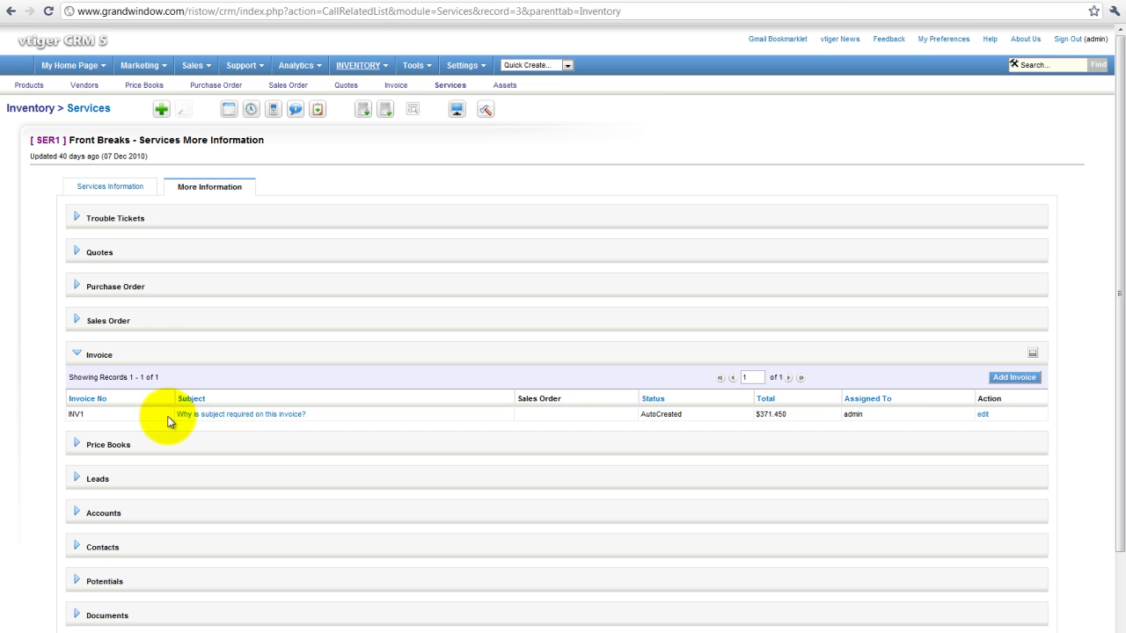
pyautogui.moveTo(77, 413); pyautogui.dragTo(1006, 414)
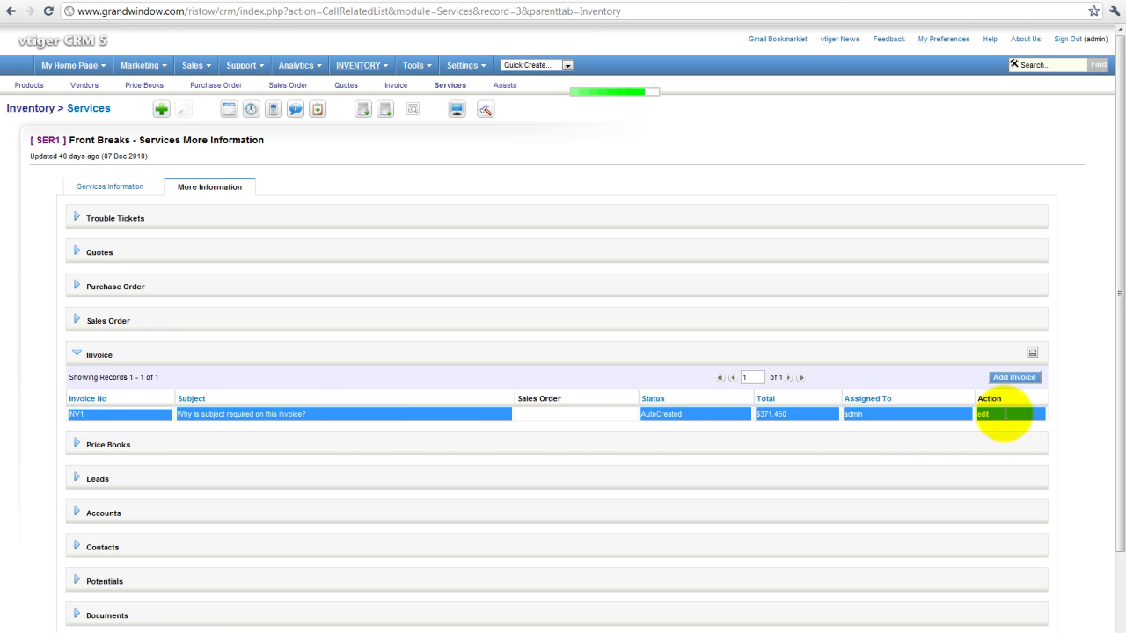
pyautogui.click(1006, 413)
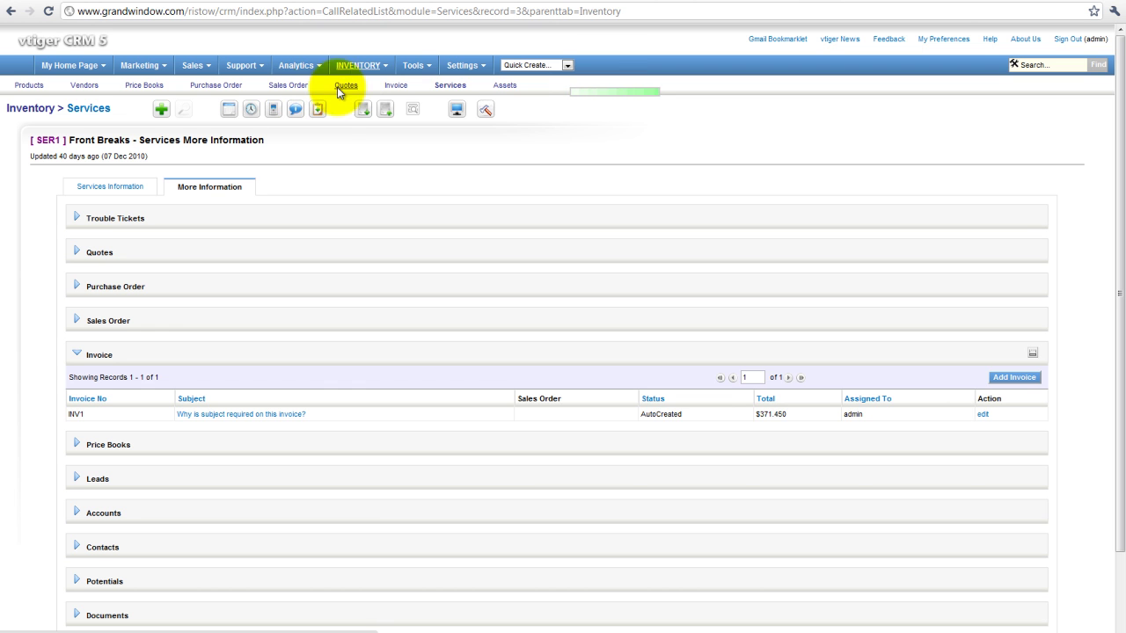
# - Quick-create a new service named 'Oil Change' and mark it Active
pyautogui.click(568, 66)
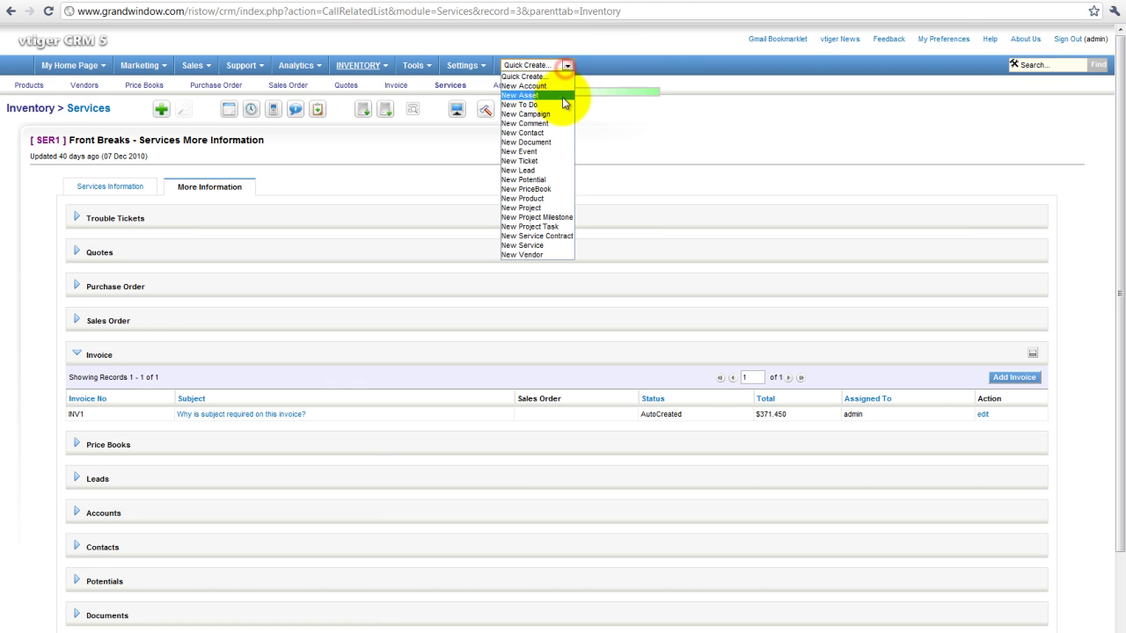
pyautogui.click(538, 245)
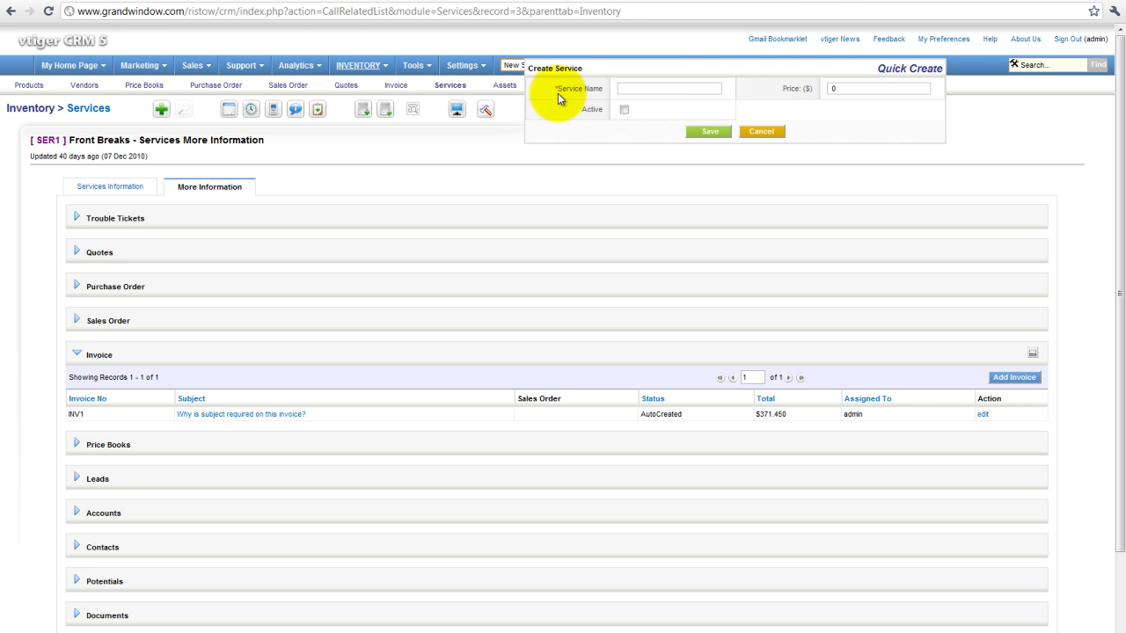
pyautogui.click(706, 86)
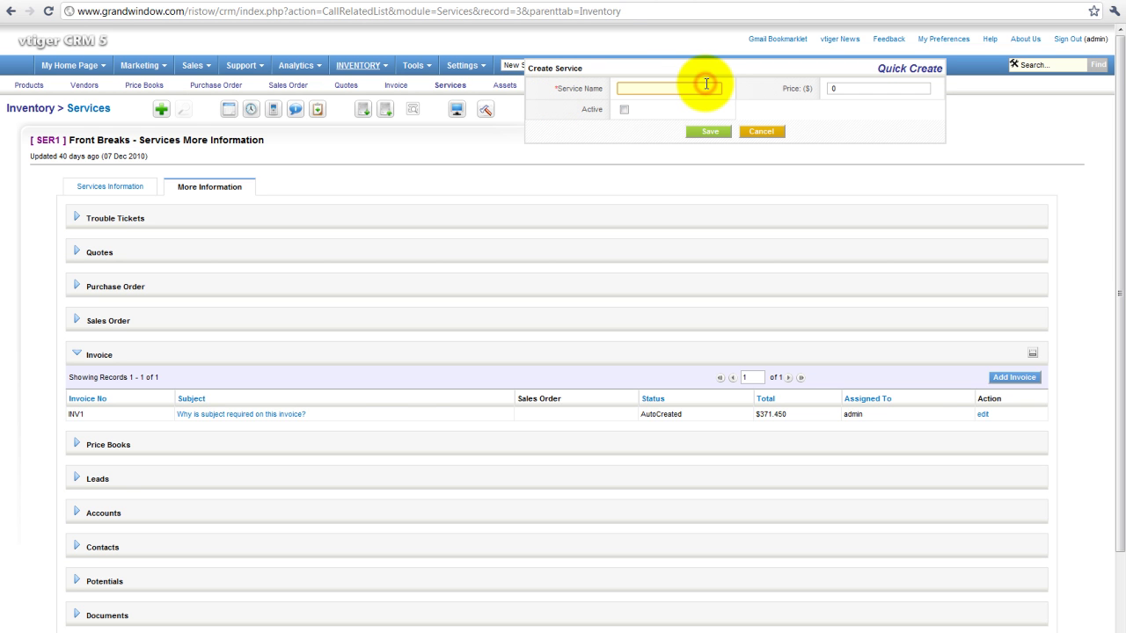
pyautogui.write('Oil Change')
pyautogui.press('Tab')
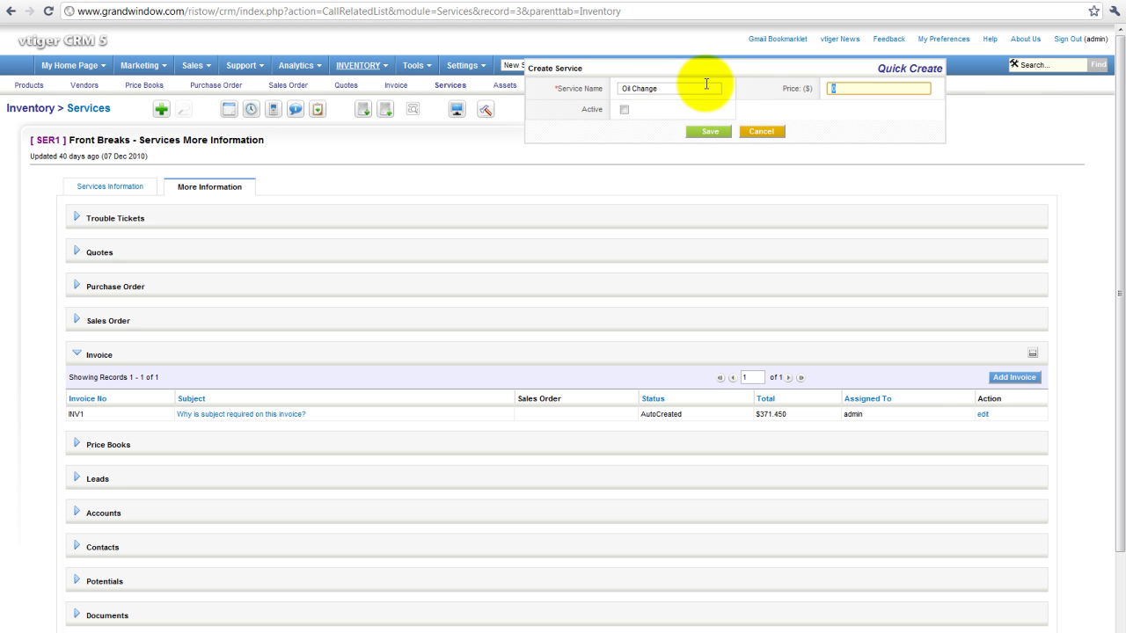
pyautogui.press('Tab')
pyautogui.press('space')
# - Set the Oil Change price to 12.99 and save the service
pyautogui.hotkey('shift', 'Tab')
pyautogui.write('13.99')
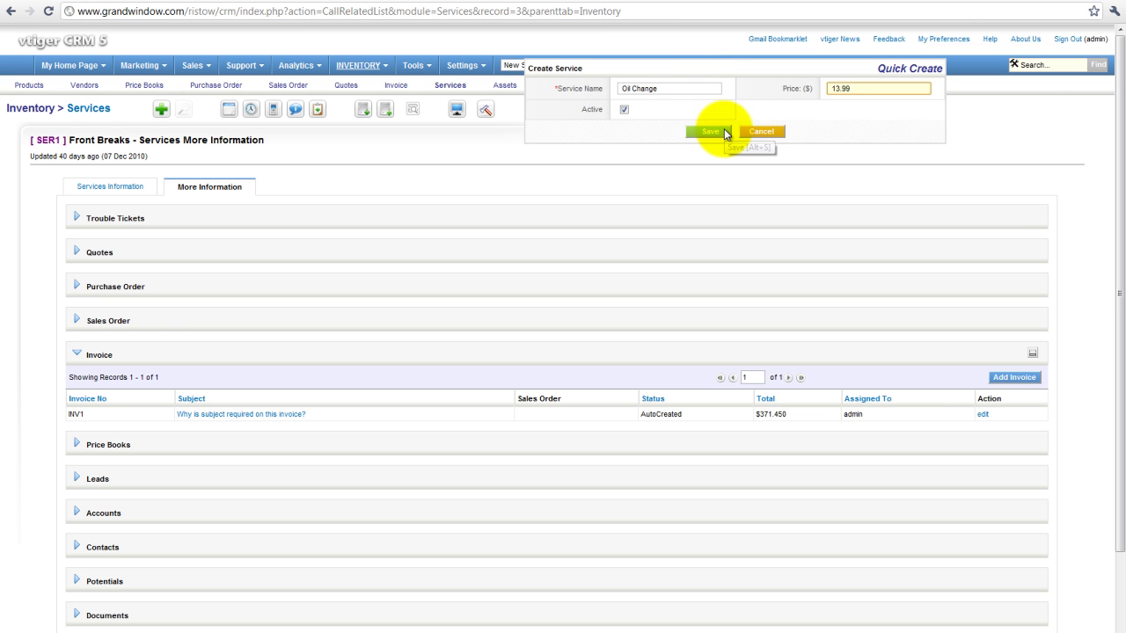
pyautogui.press('BackSpace')
pyautogui.press('BackSpace')
pyautogui.press('BackSpace')
pyautogui.press('BackSpace')
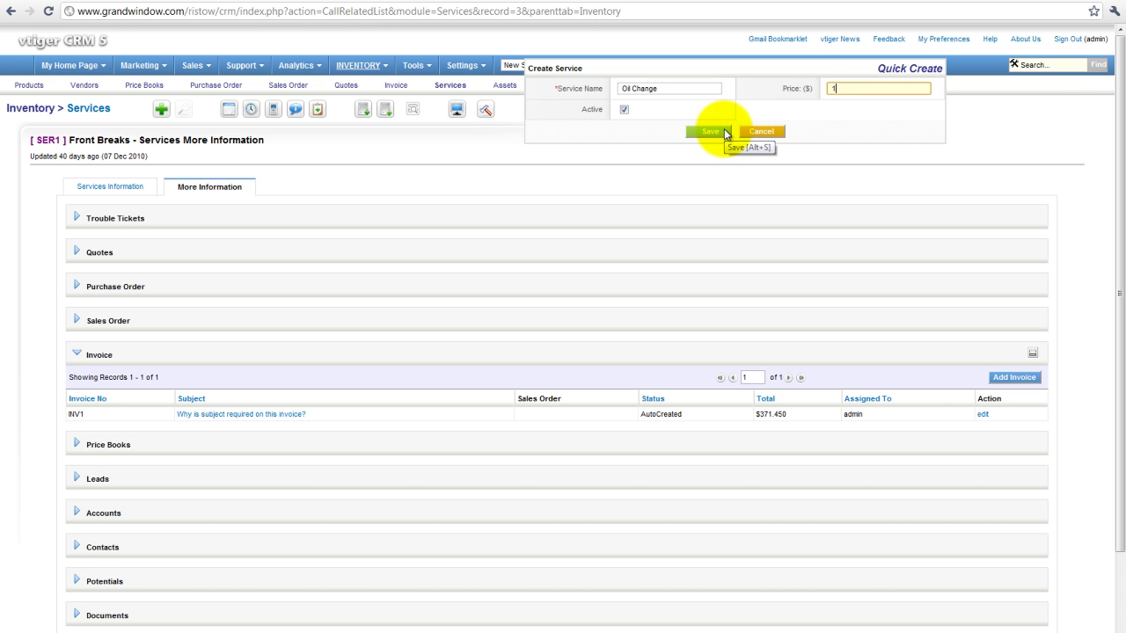
pyautogui.write('2.99')
pyautogui.click(724, 131)
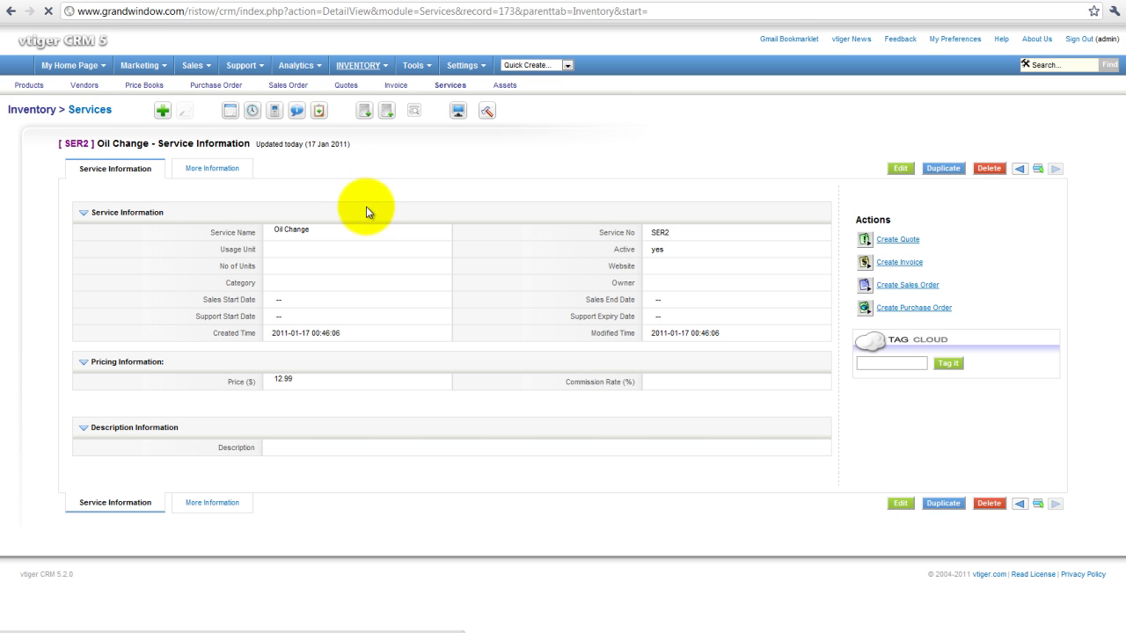
# - Highlight the 'Oil Change' name on the SER2 record; open and close Quick Create unused
pyautogui.tripleClick(276, 227)
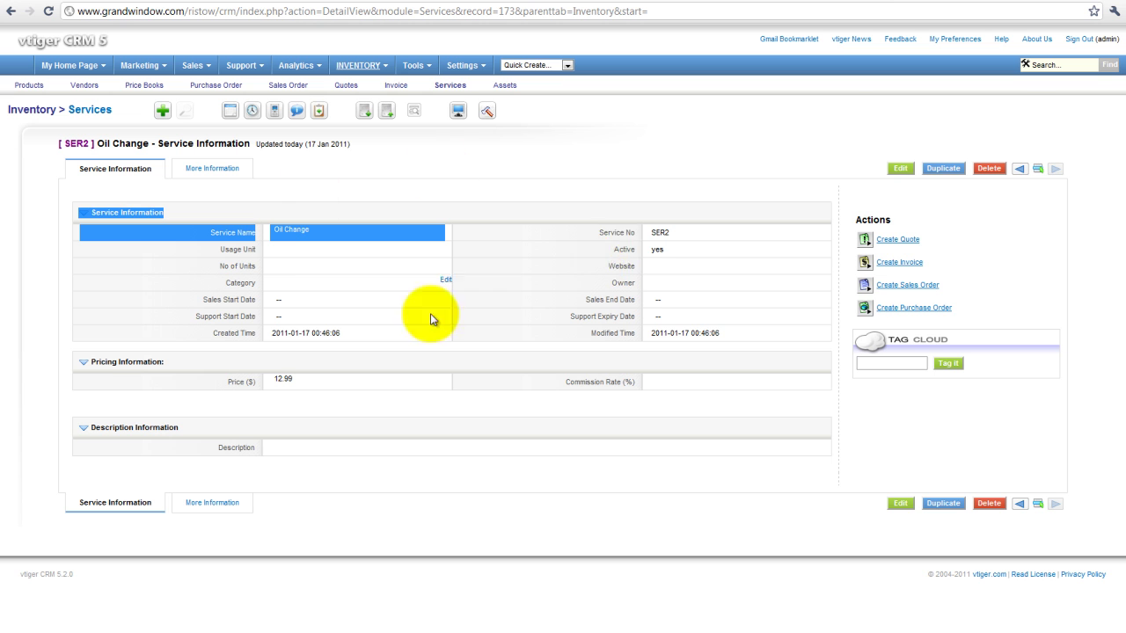
pyautogui.click(561, 65)
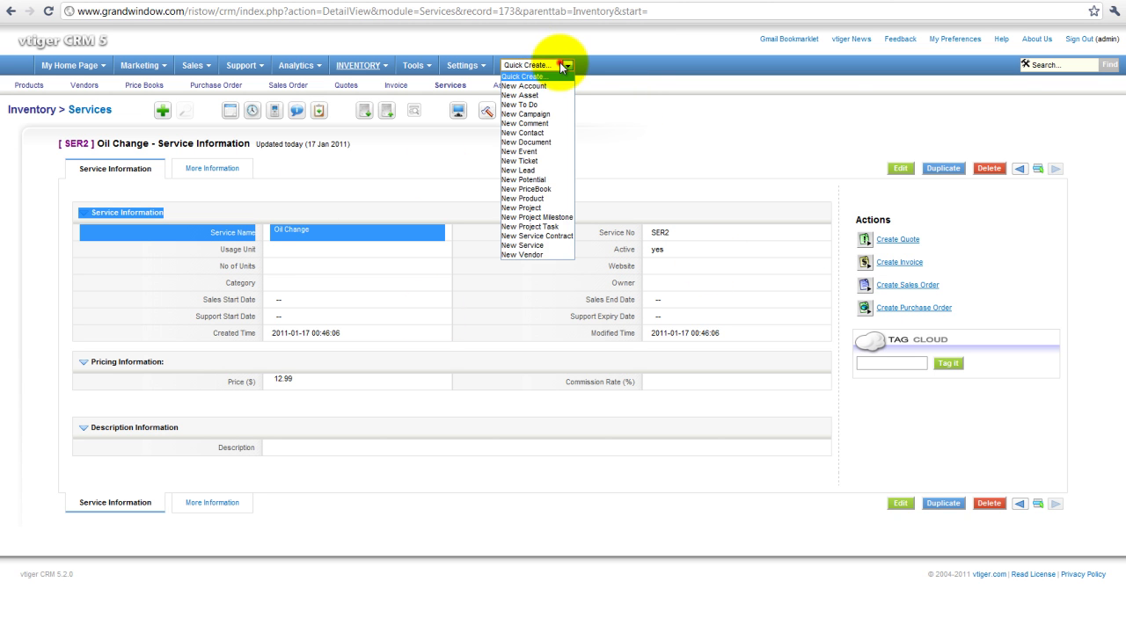
pyautogui.click(560, 65)
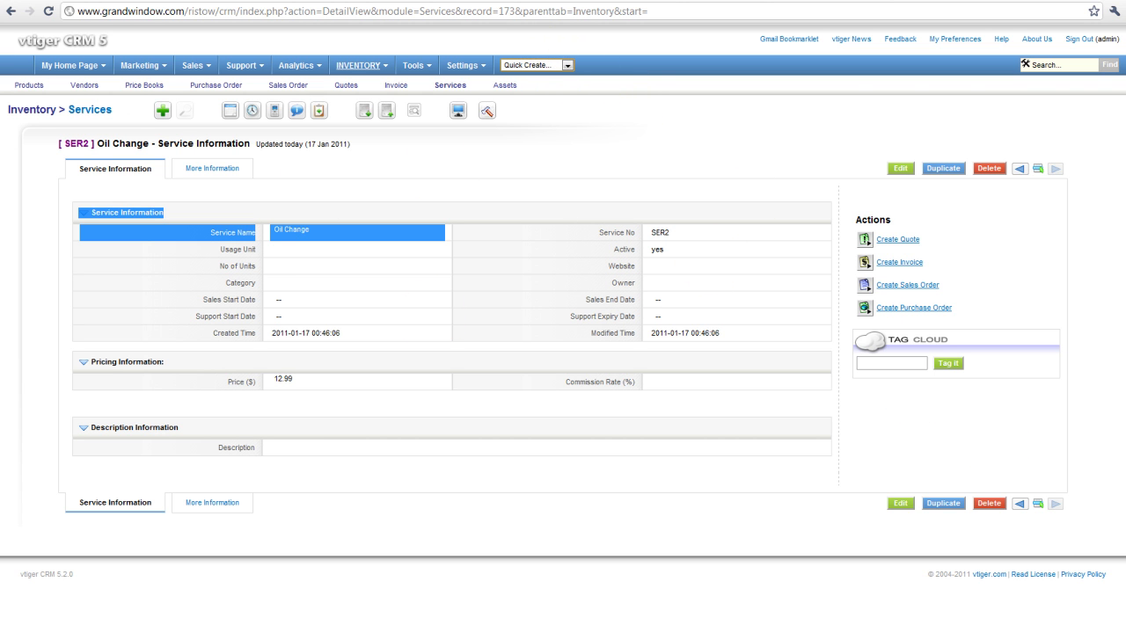